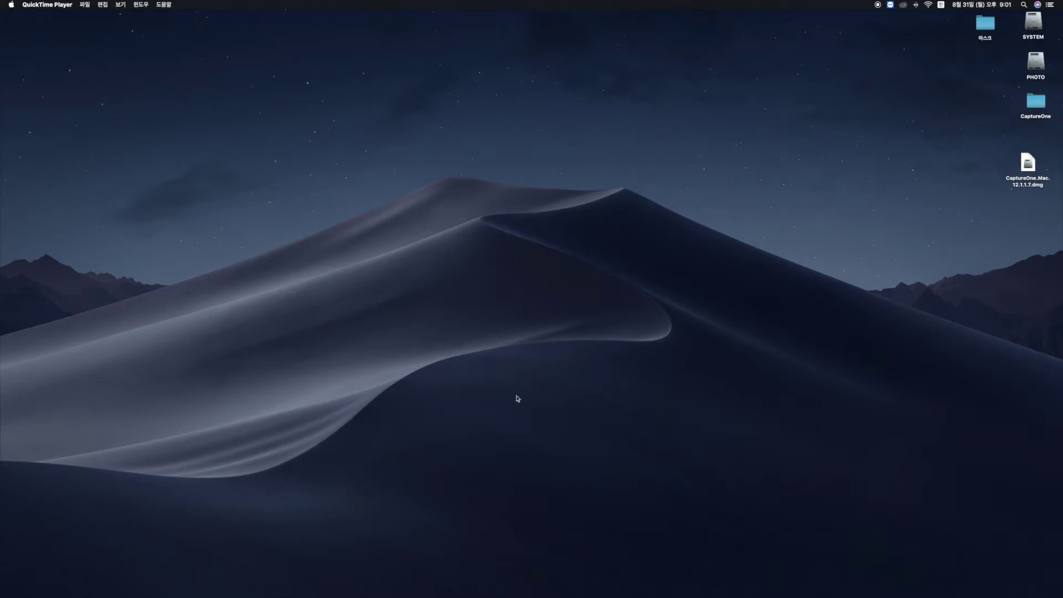
Launch Chrome and load google.com, fixing the mistyped 'googole.com' address.
mouse_move(497, 596)
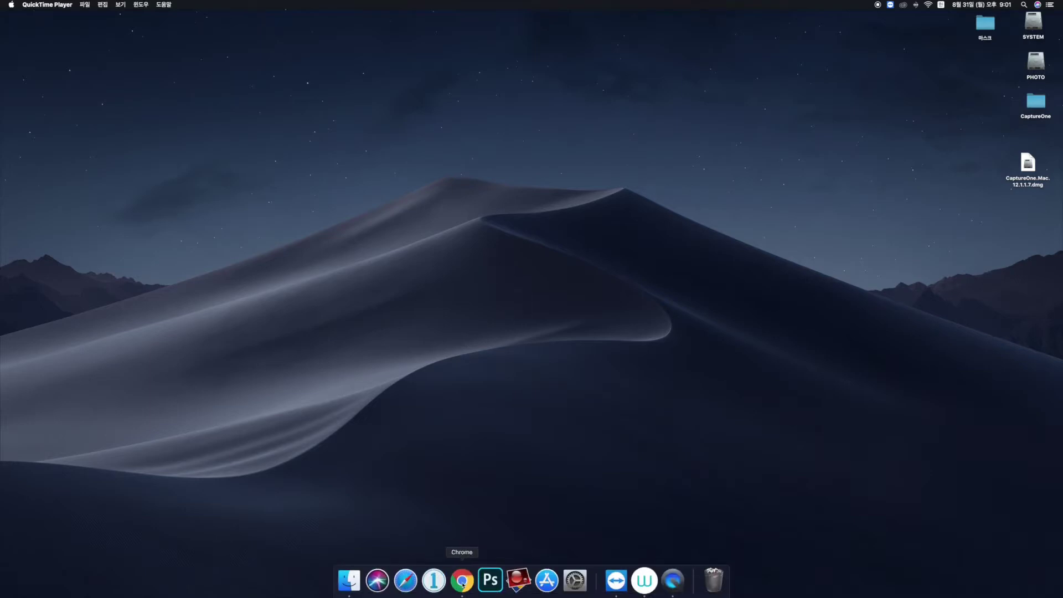
click(463, 581)
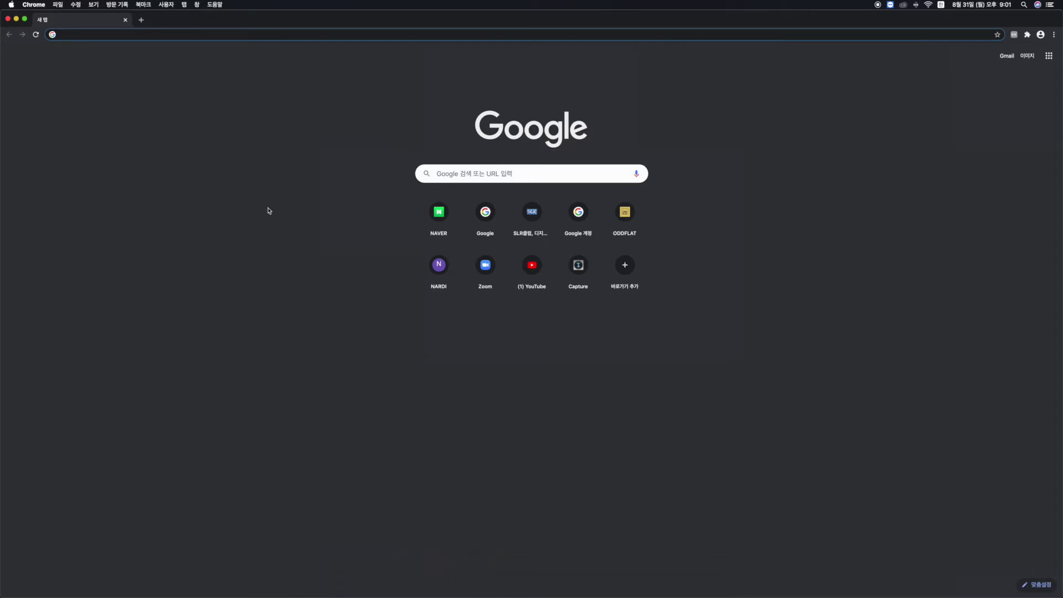
click(283, 39)
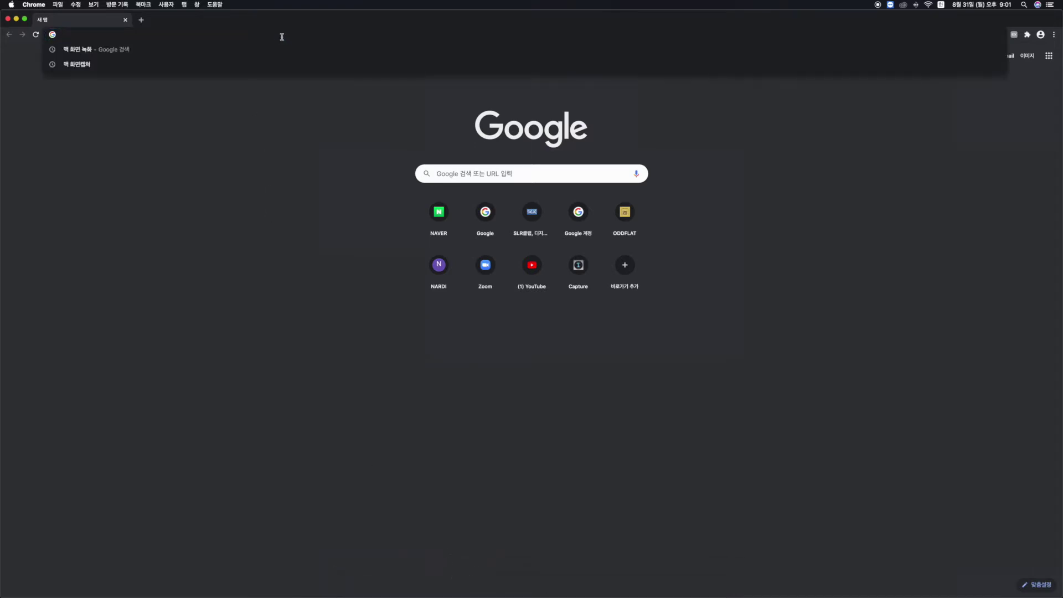
key(Escape)
text(goo)
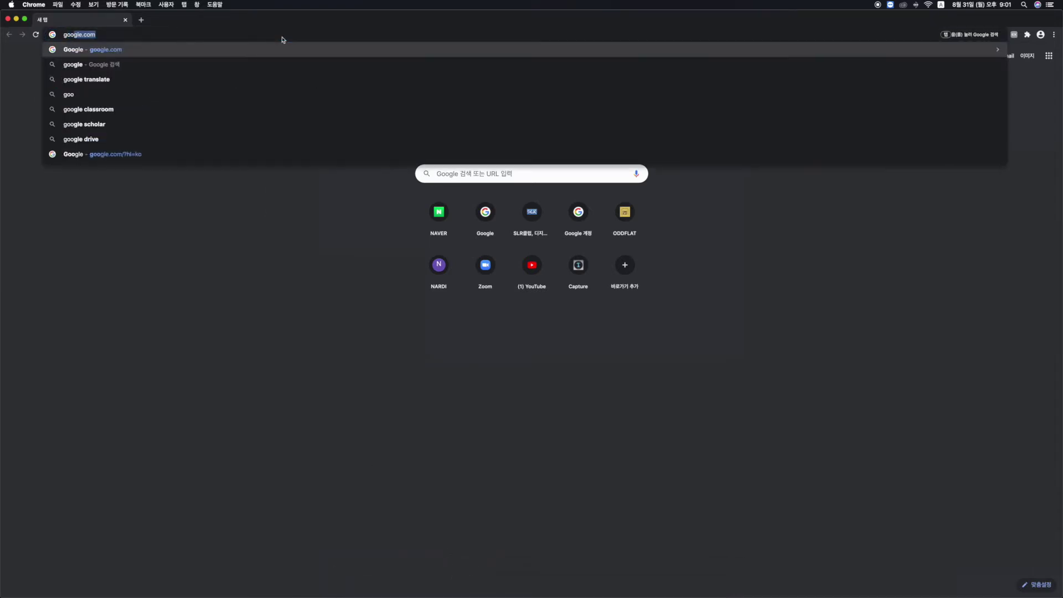
text(gole.com)
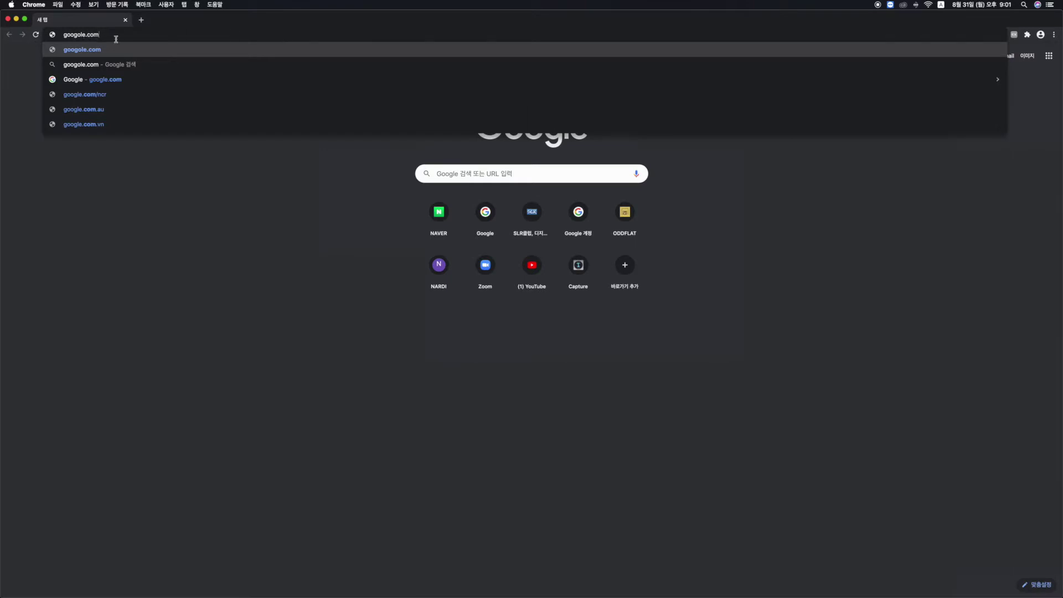
drag(120, 36, 1, 26)
text(google.com)
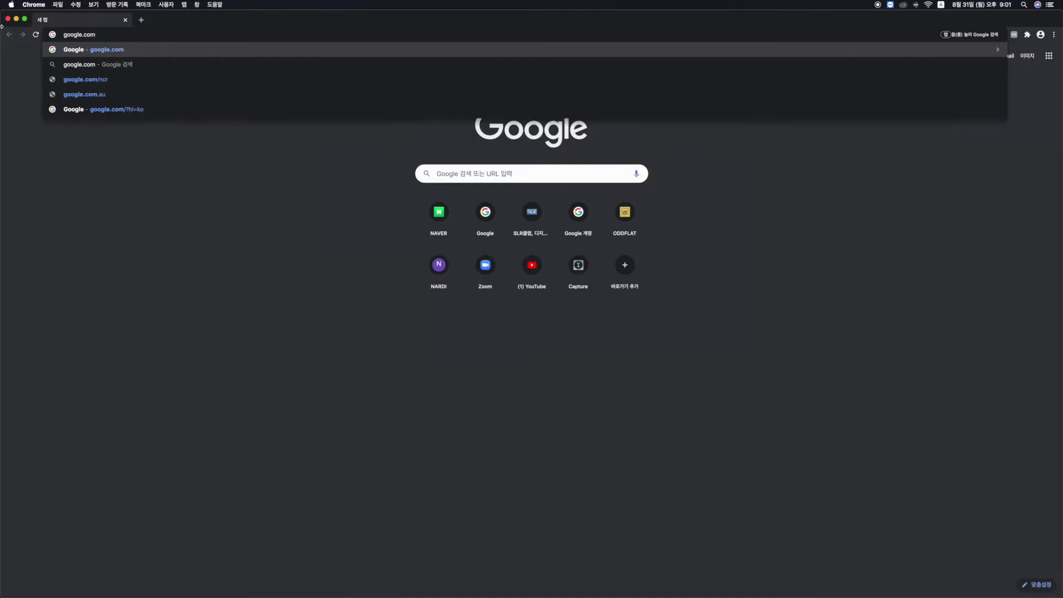
key(Return)
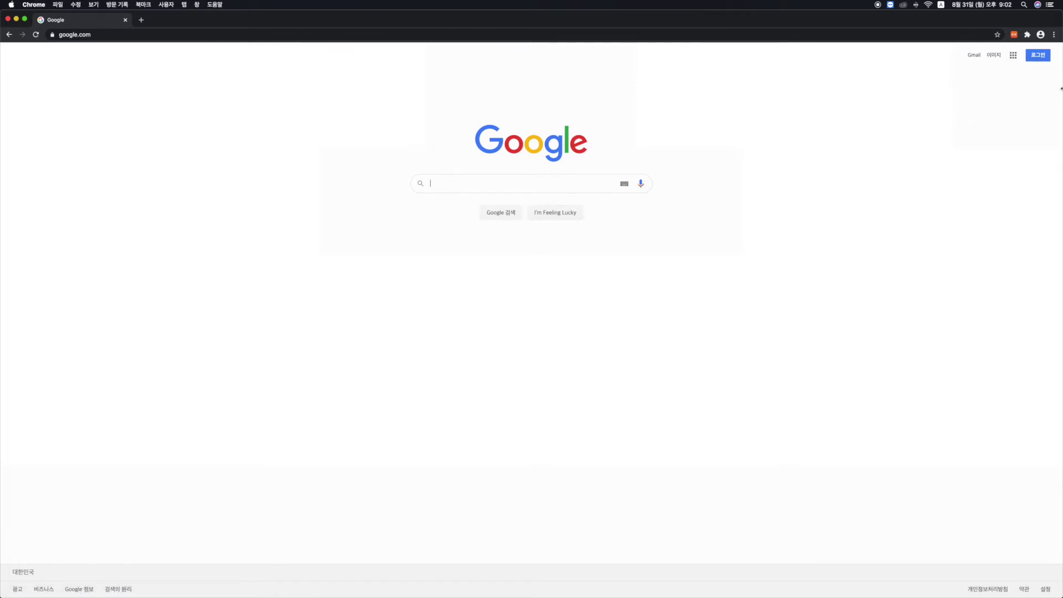
Sign in to Google with the Gmail account and its password.
click(1039, 56)
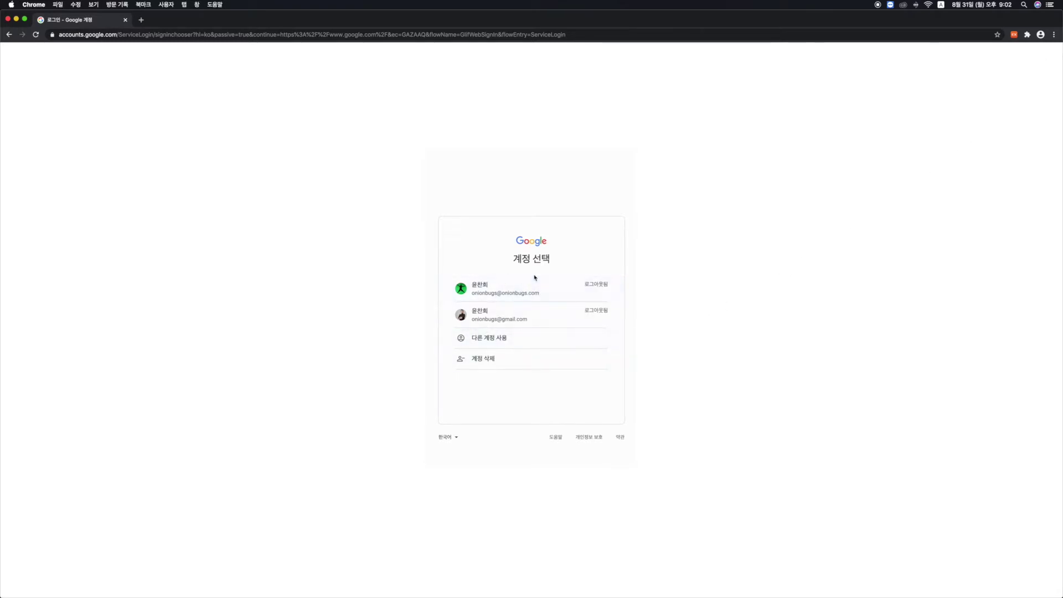
click(548, 323)
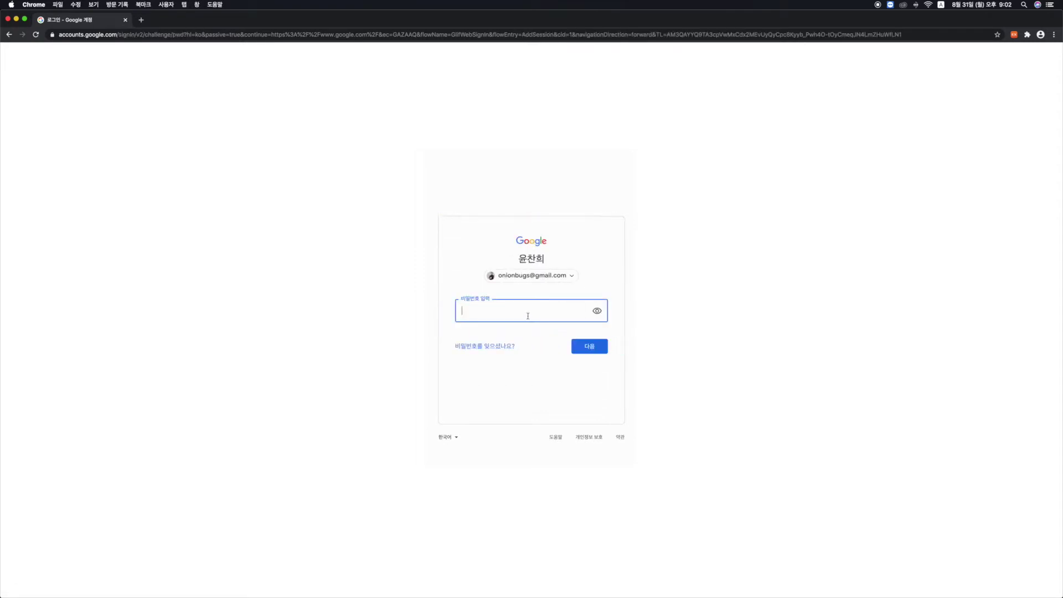
text(*************)
key(Return)
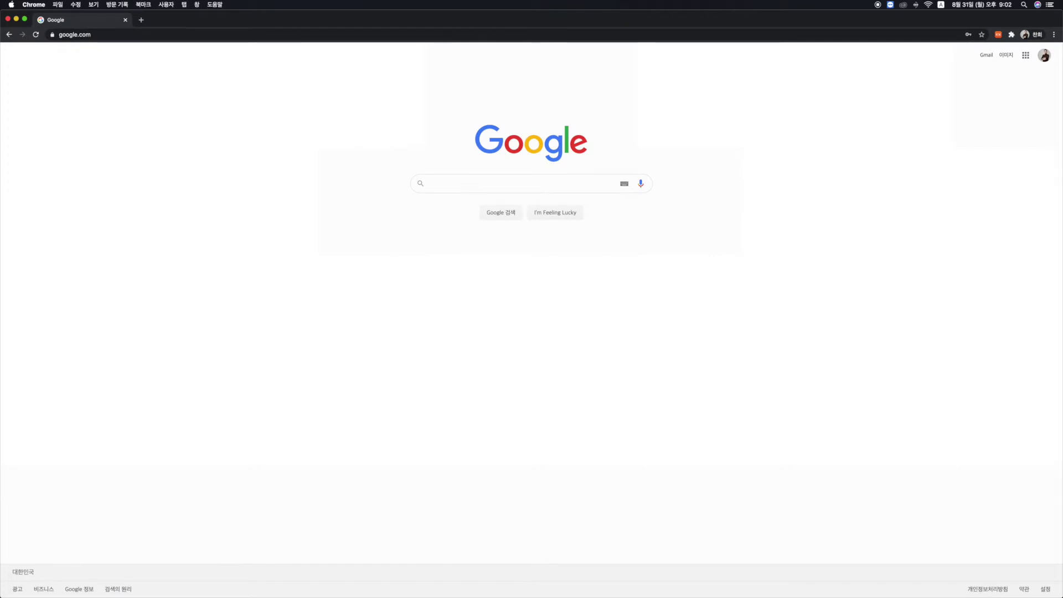
click(1025, 55)
scroll(989, 125, down, 5)
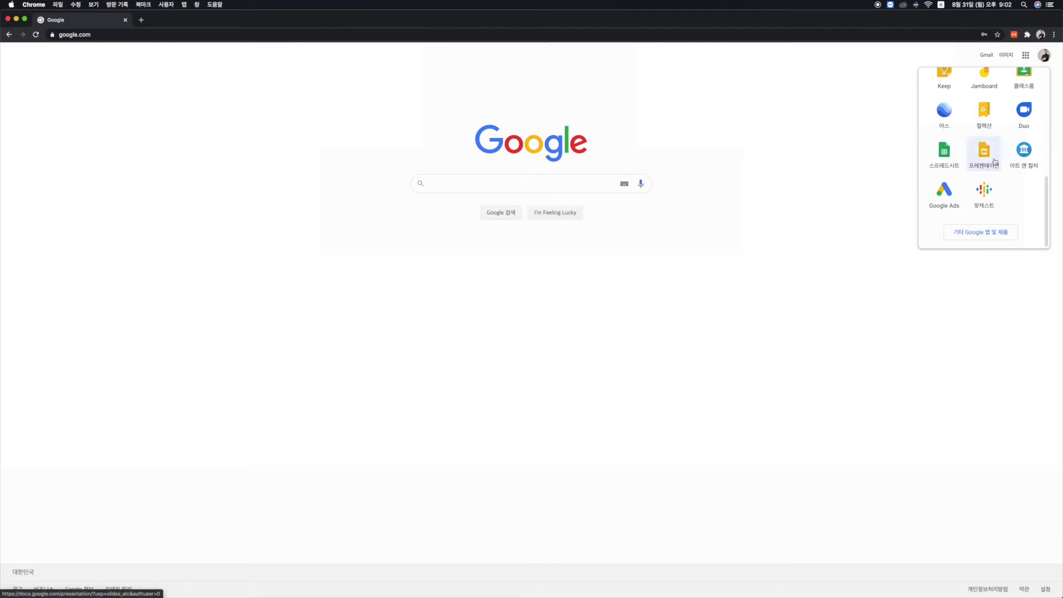
click(882, 142)
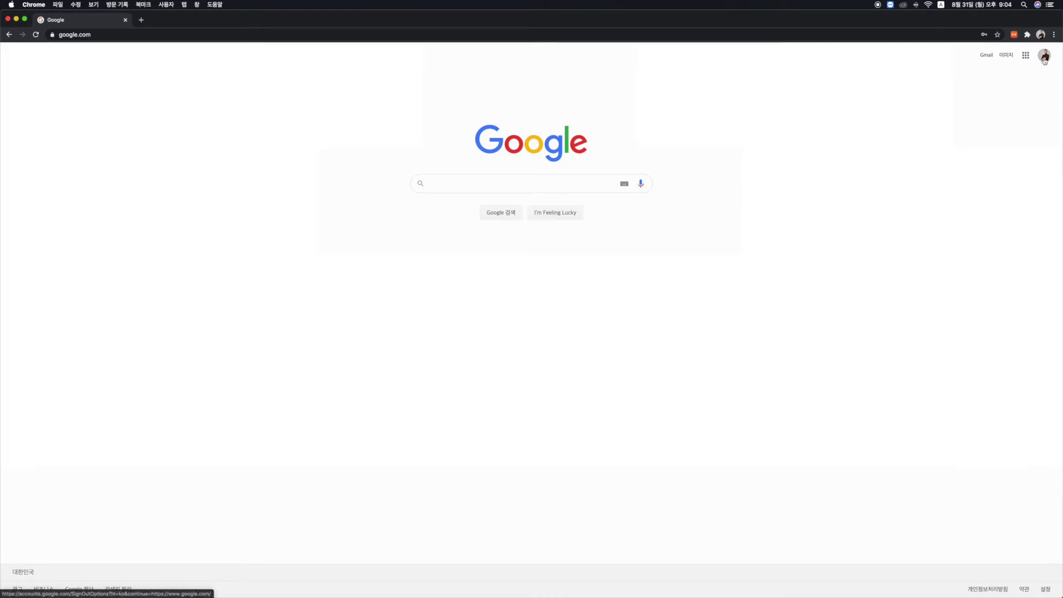
Check the signed-in account, then bring up the Google apps grid showing Drive.
click(1045, 57)
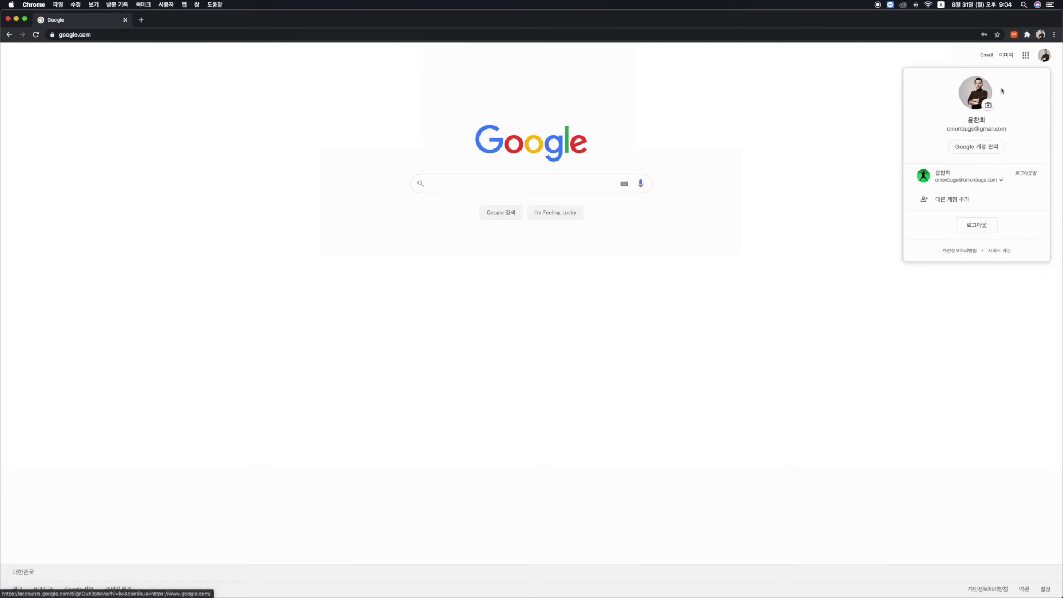
click(915, 66)
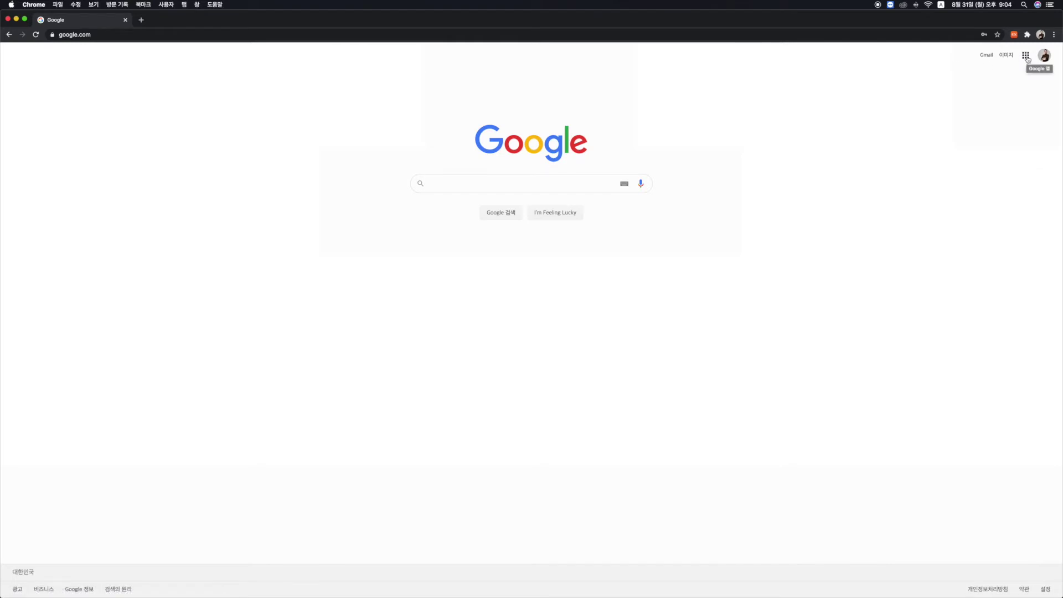
click(1027, 59)
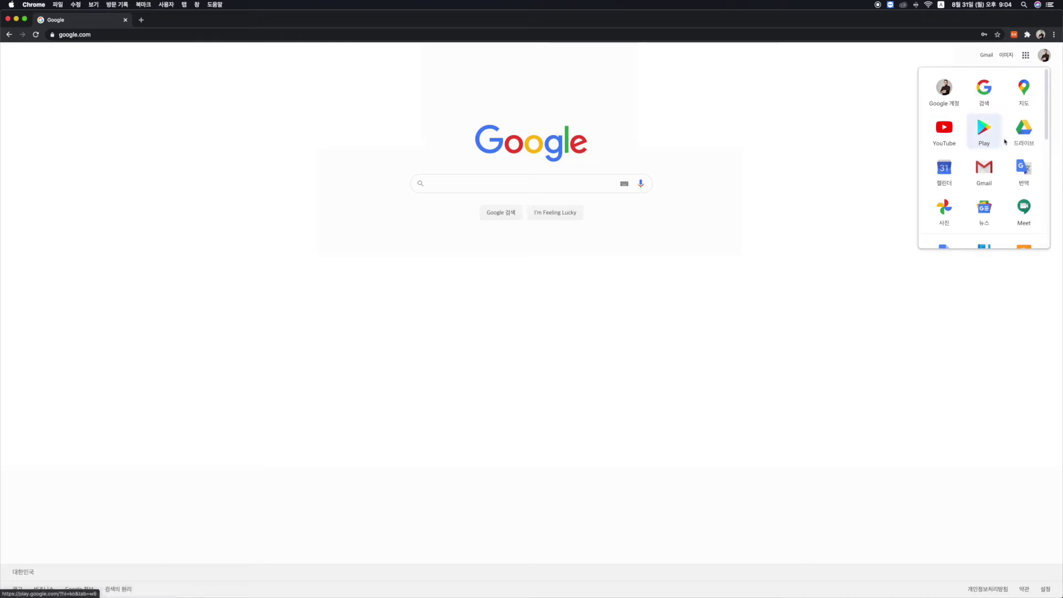
scroll(1003, 140, down, 4)
scroll(1004, 139, down, 4)
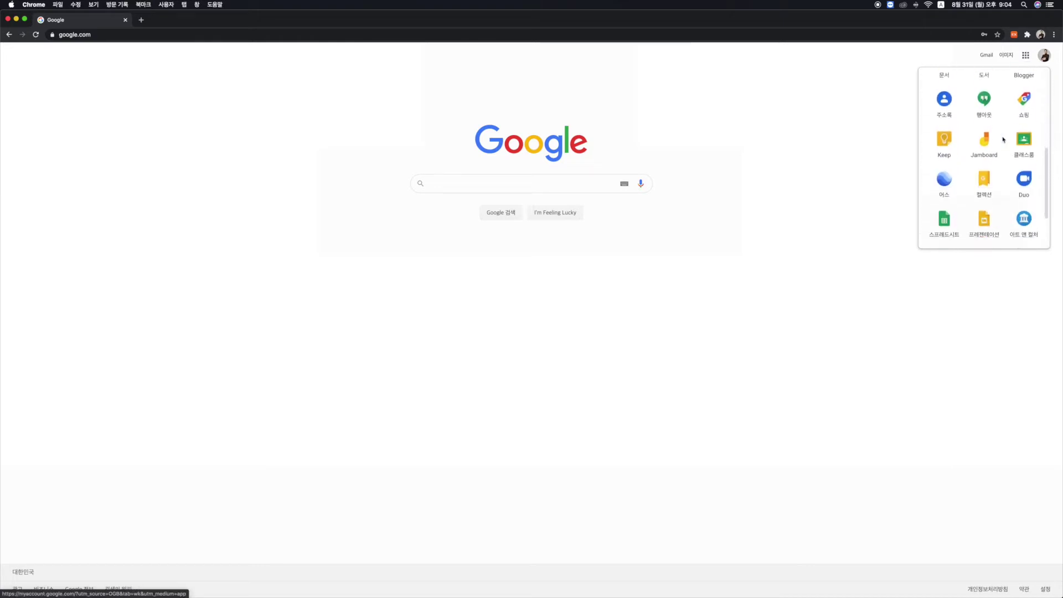
scroll(1003, 139, up, 1)
scroll(1003, 140, up, 7)
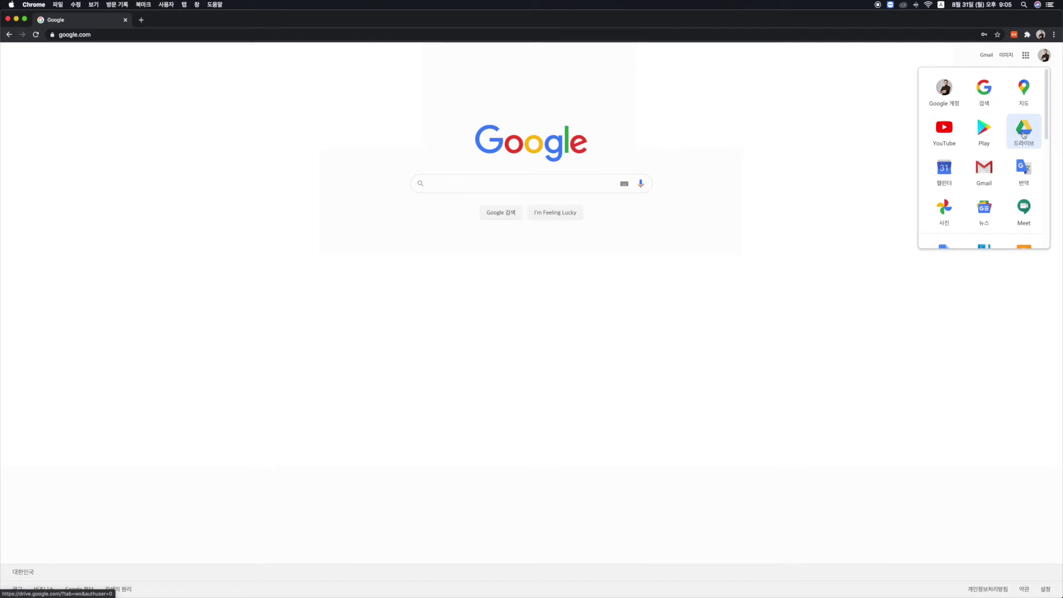
Open Google Drive and delete the 20200812 folder from My Drive.
click(1024, 135)
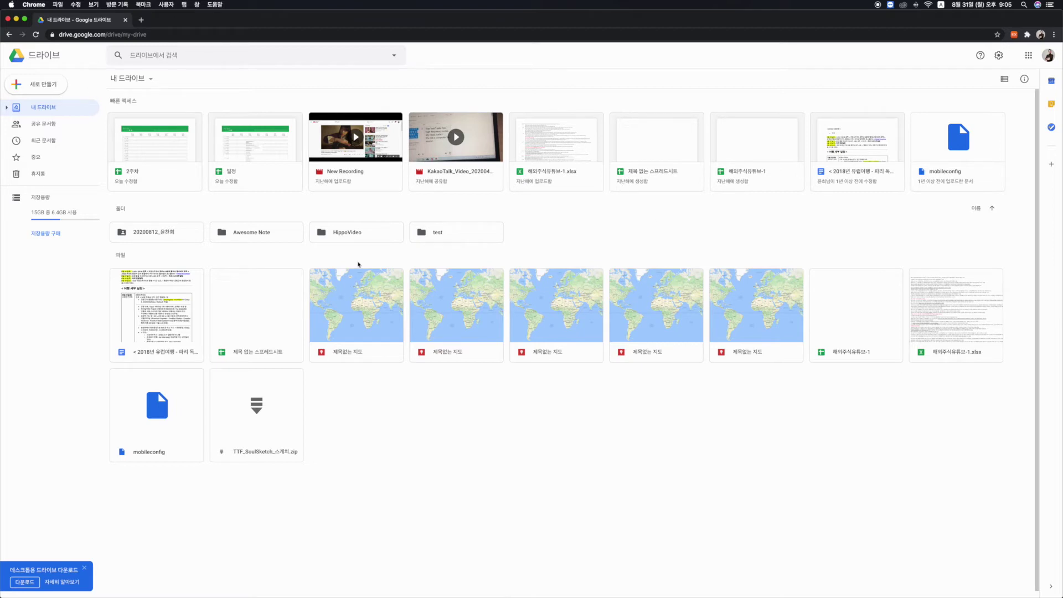
right_click(160, 236)
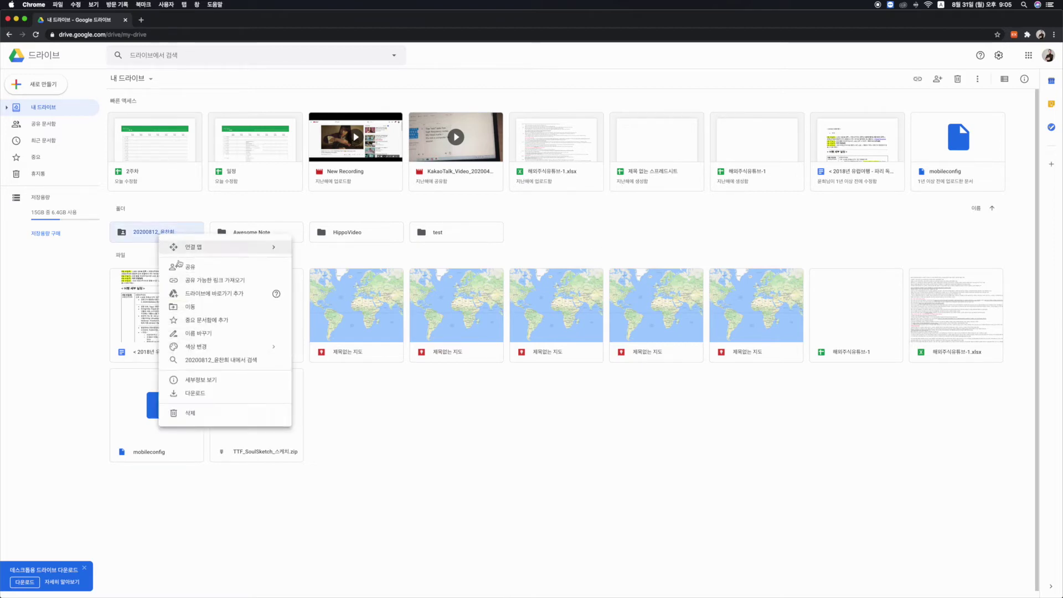
click(212, 414)
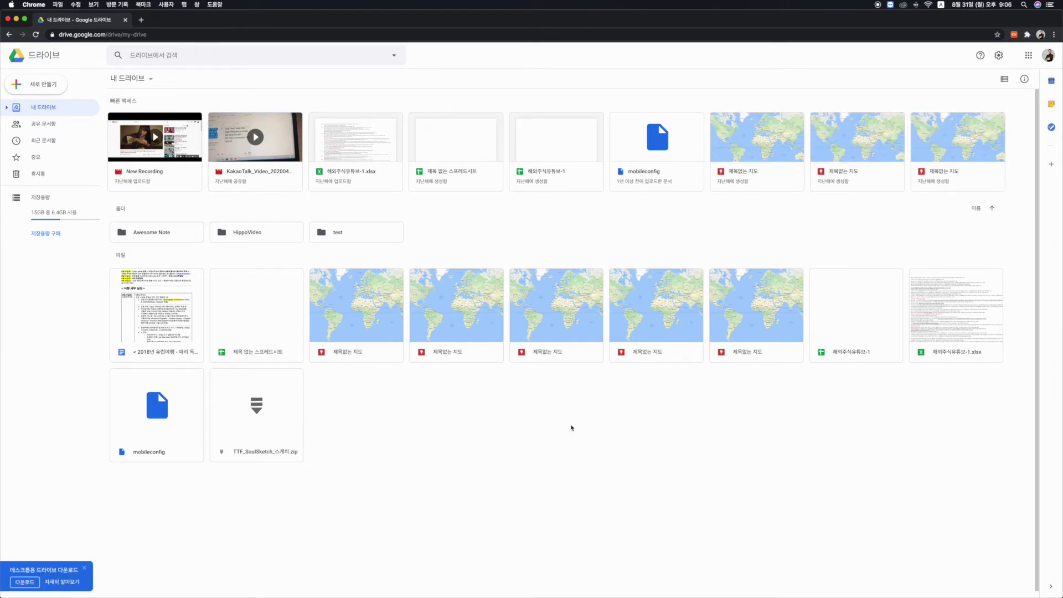
Create a My Drive folder named 영상대_3분반_200923 followed by the student's name.
right_click(512, 421)
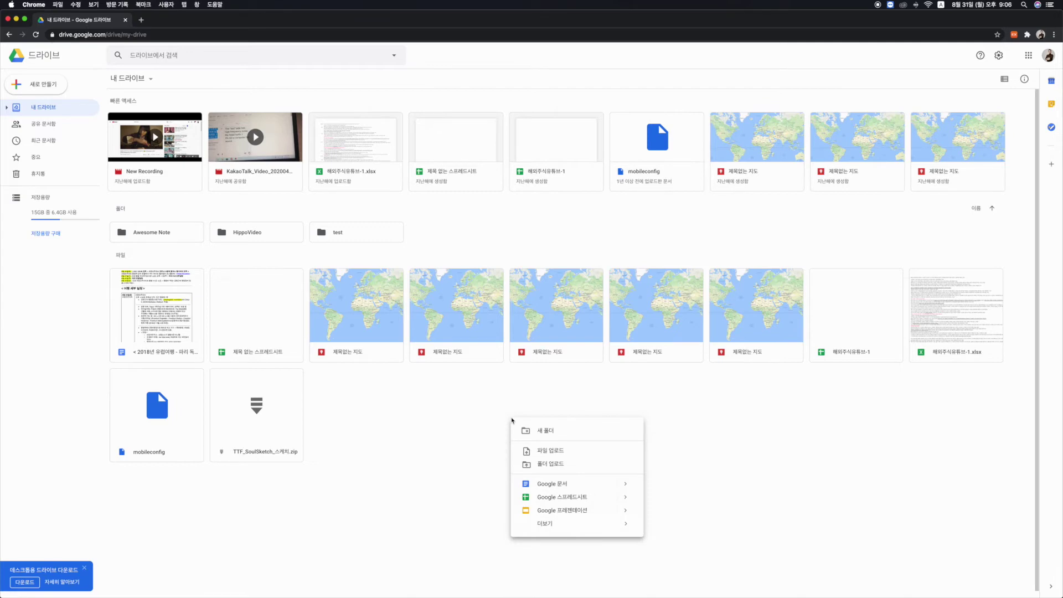
click(543, 431)
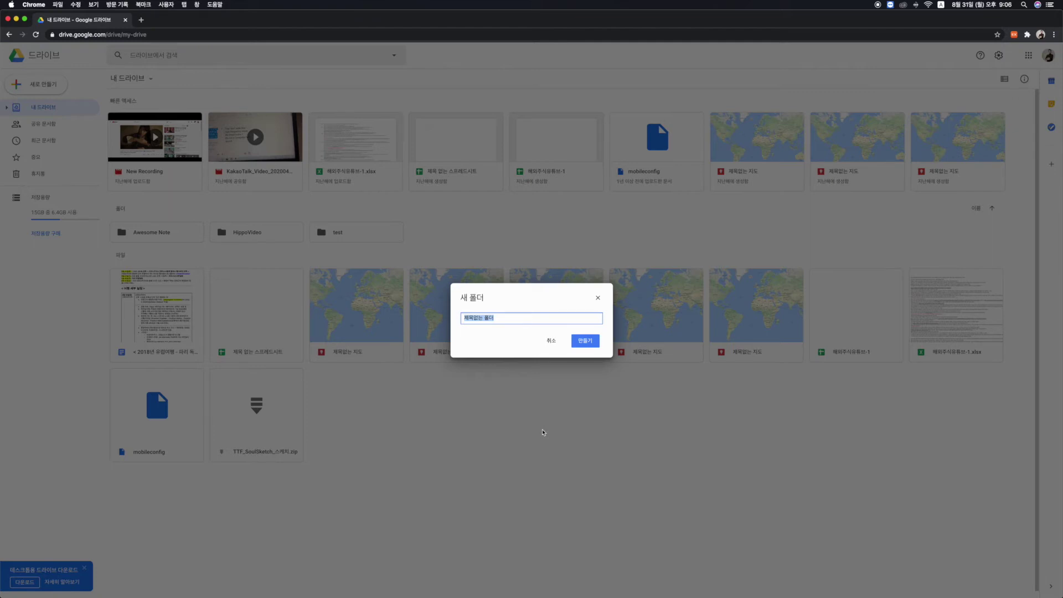
text(gksmr)
key(BackSpace)
text(엘)
text(상대)
text(_)
text(3분비)
text(_)
text(200)
text(923)
click(592, 346)
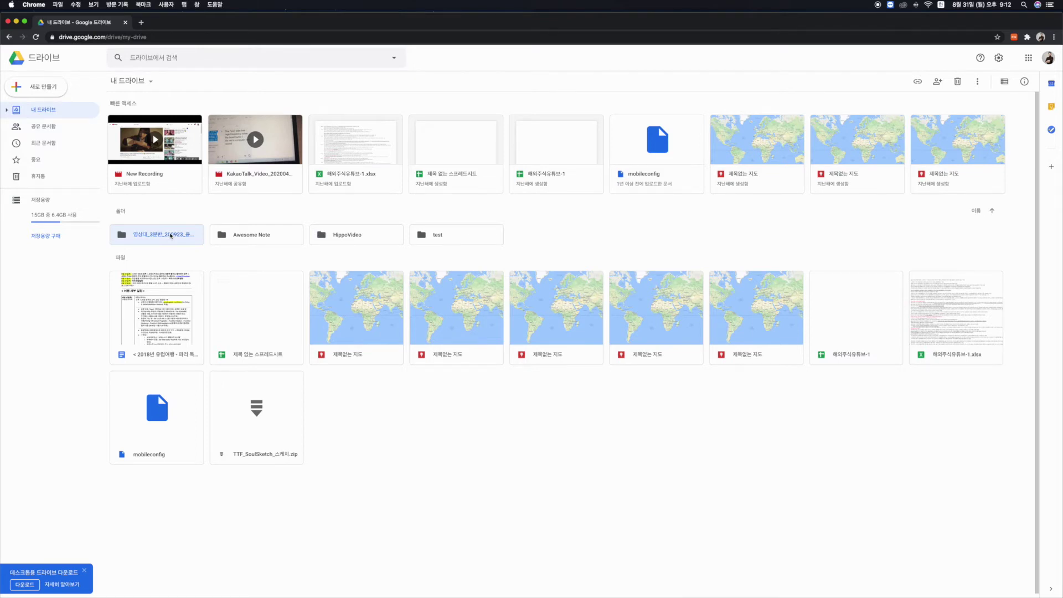
Share the course folder with a contact's e-mail address as Editor and send the invitation.
right_click(172, 236)
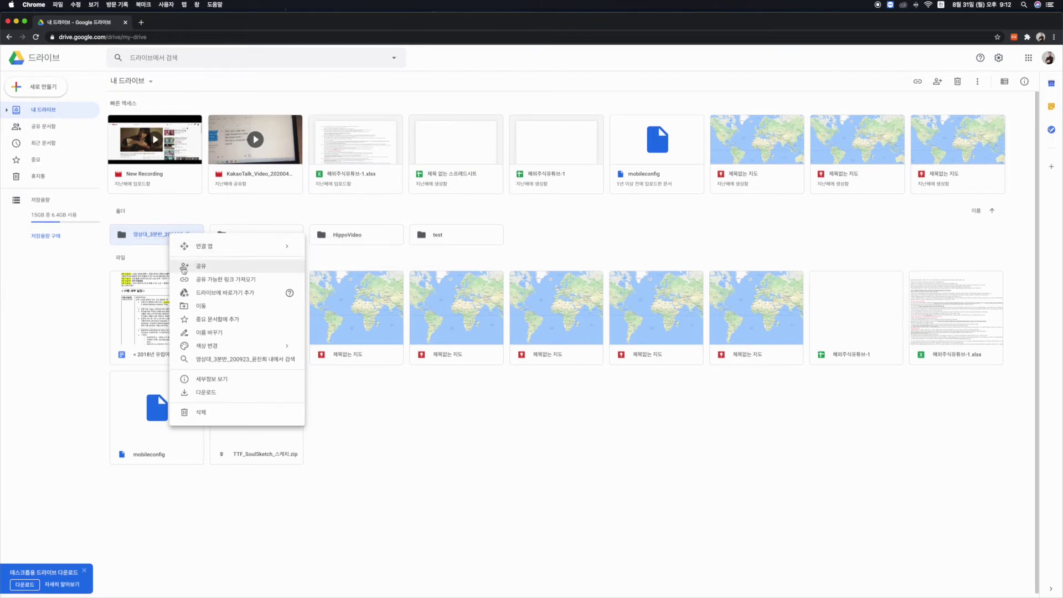
click(232, 267)
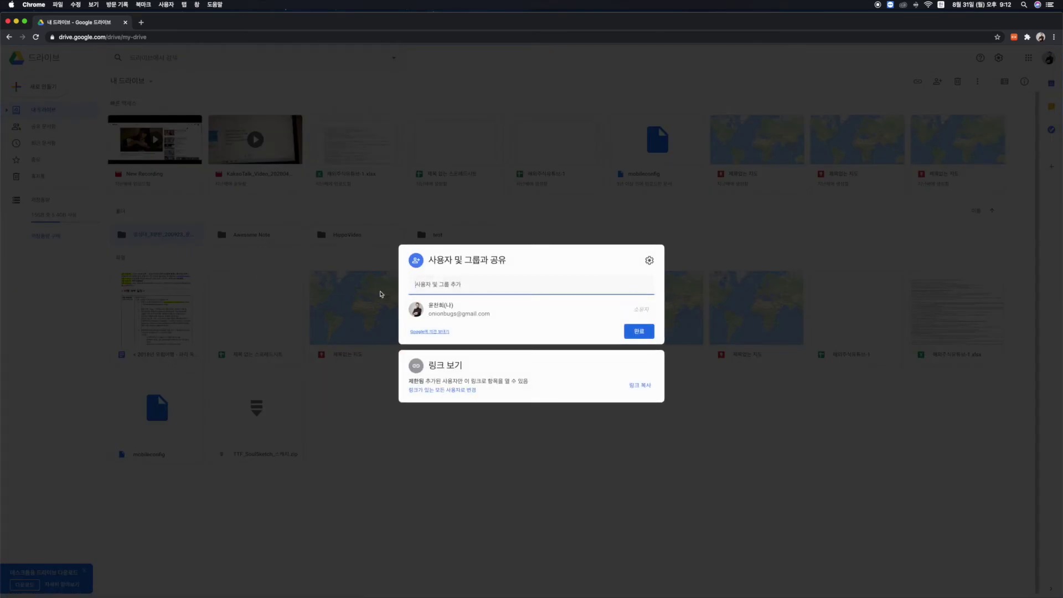
click(468, 285)
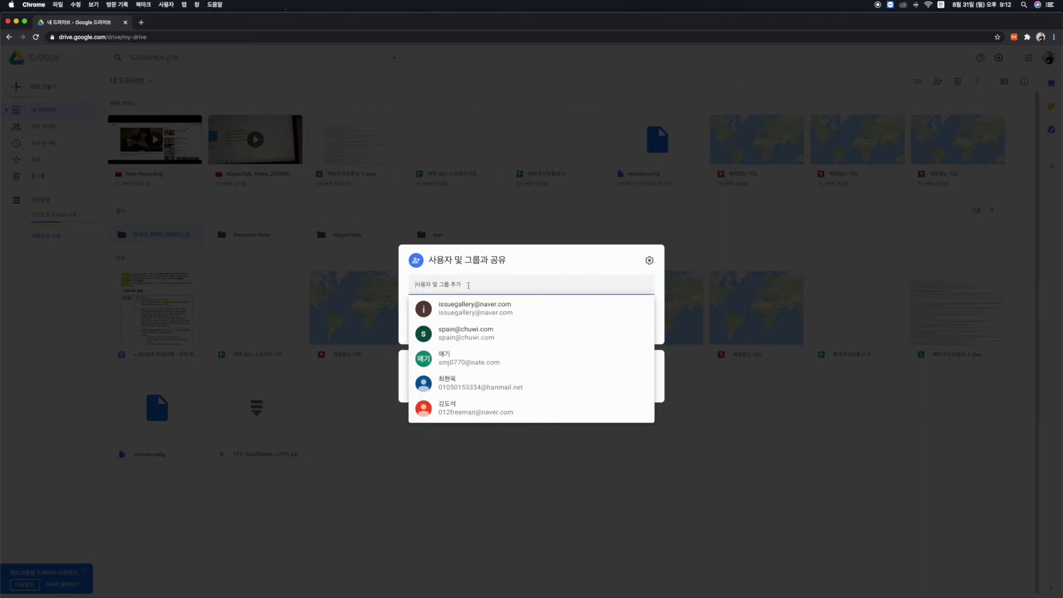
text(ㅂ)
key(super+v)
key(super+v)
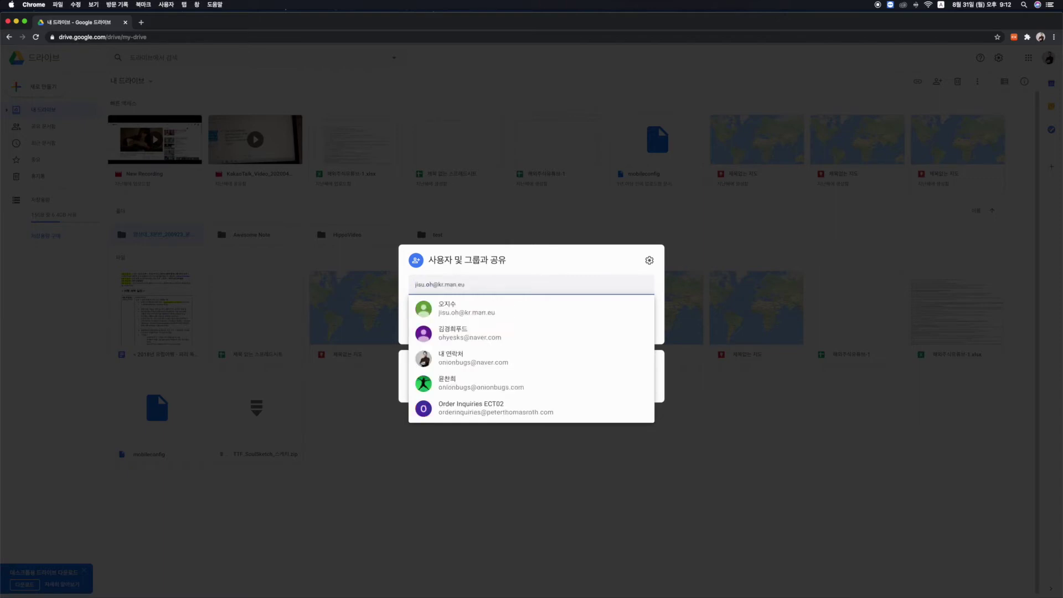
key(super+z)
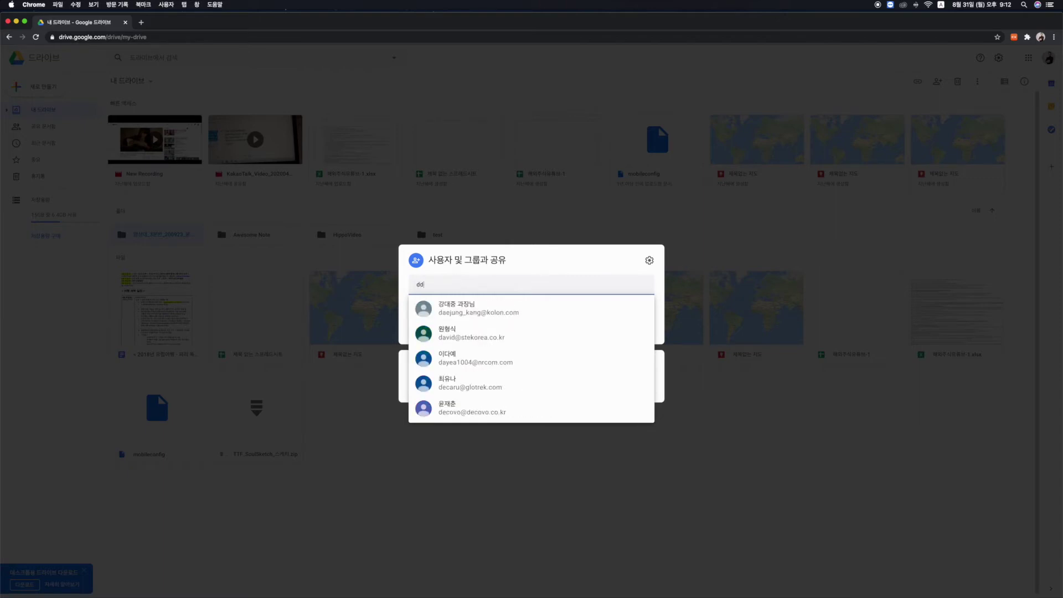
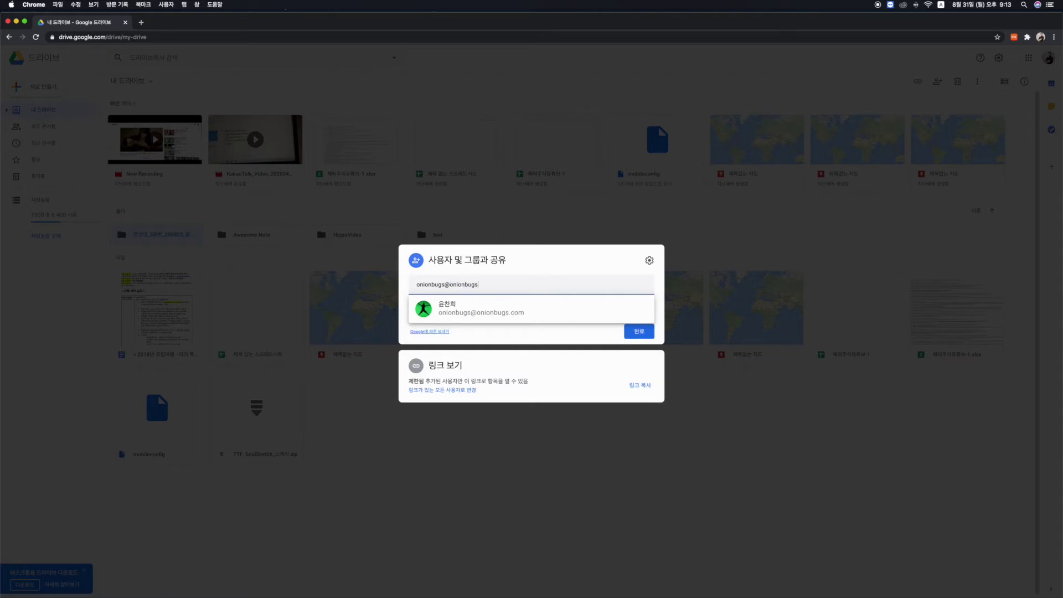
click(533, 314)
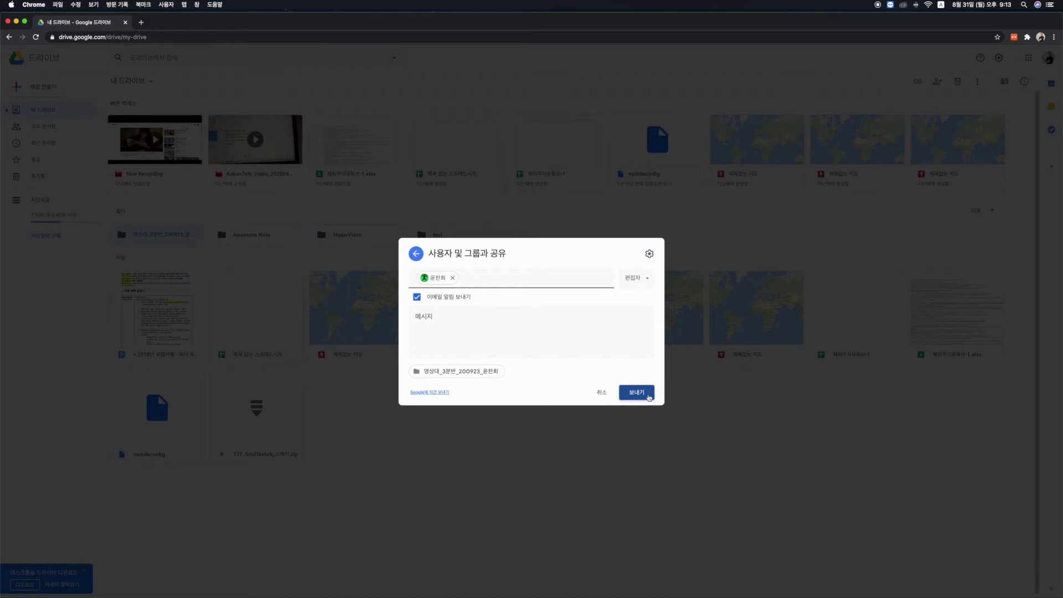
click(649, 397)
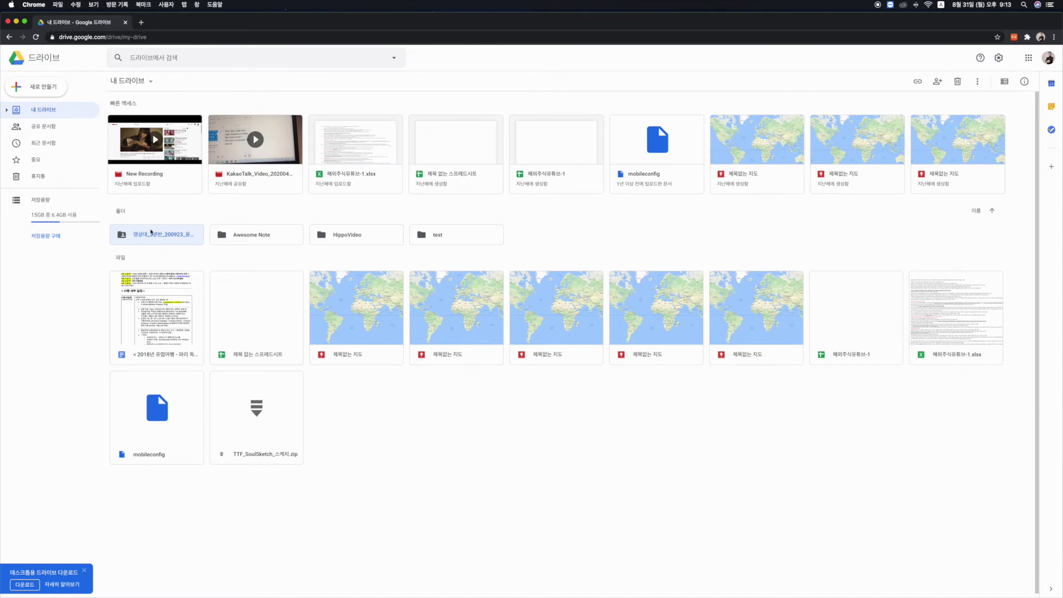
Open the course folder and choose Google Sheets > Template from its right-click menu.
double_click(154, 235)
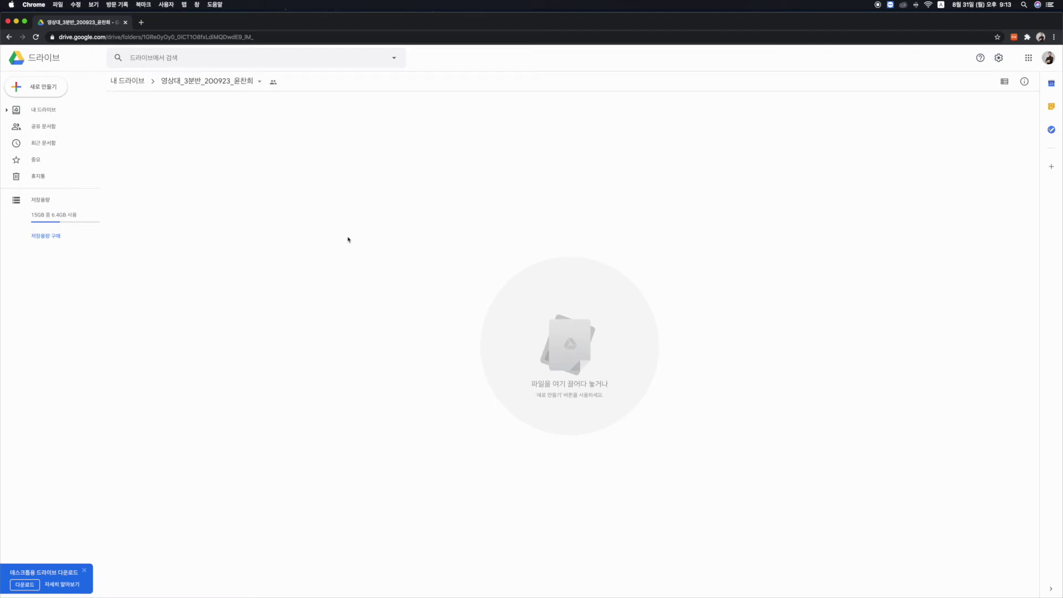
right_click(250, 219)
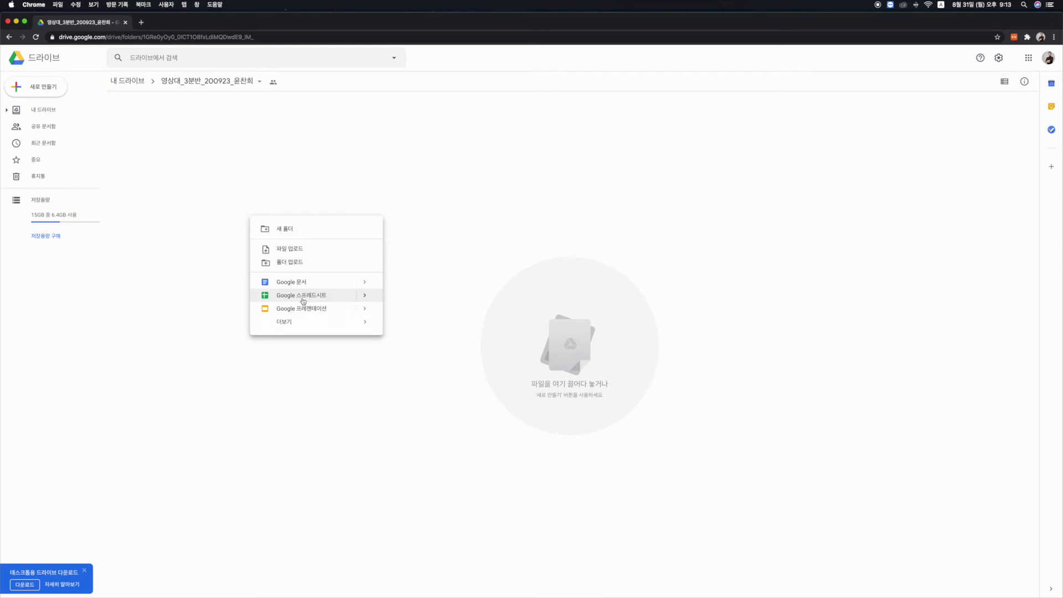
mouse_move(364, 297)
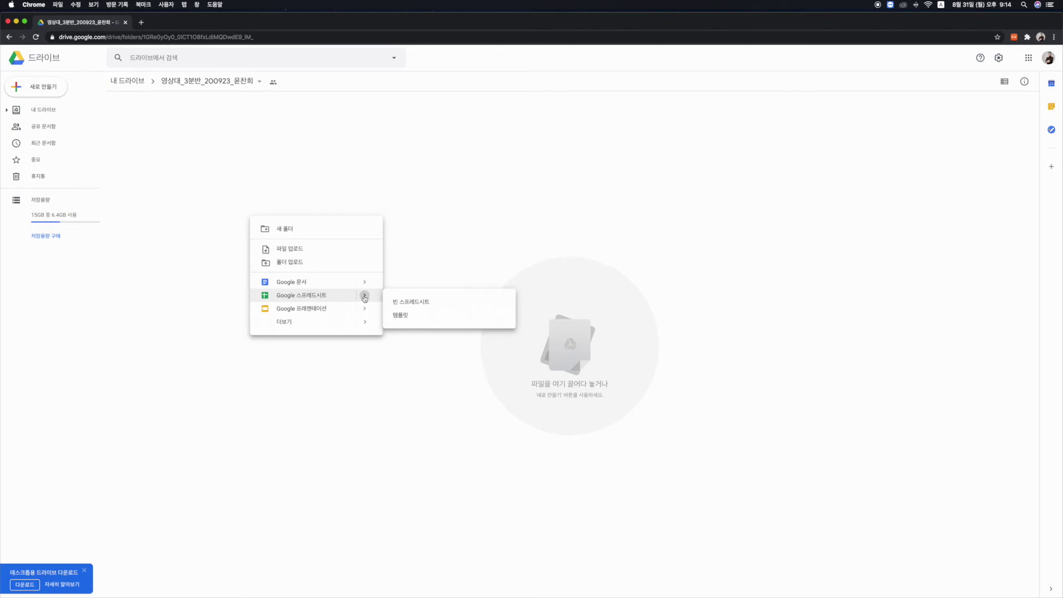
click(404, 317)
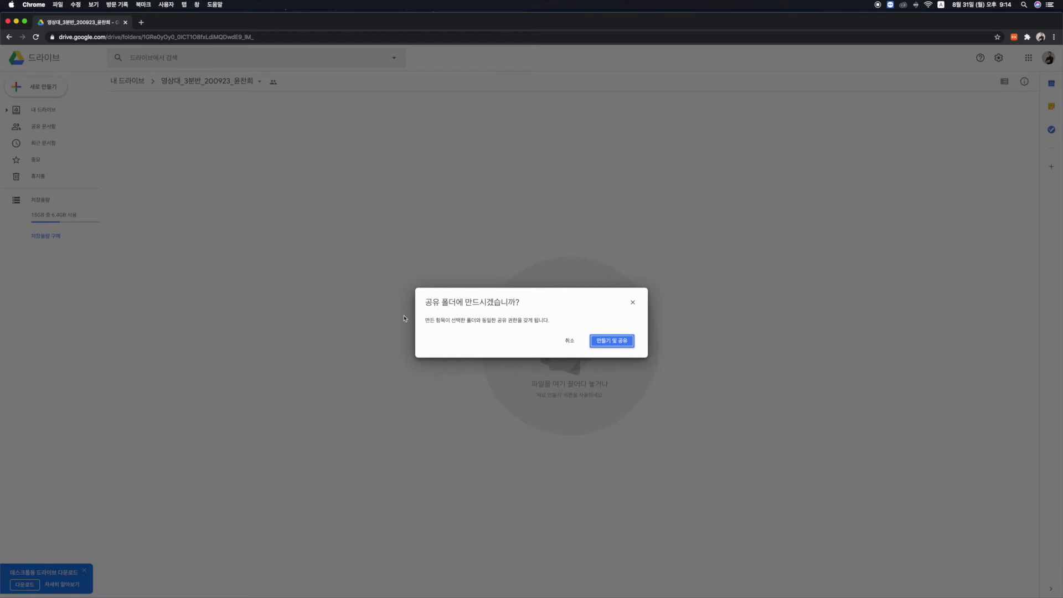
Confirm creating in the shared folder and choose the 일정 weekly-schedule template.
click(620, 344)
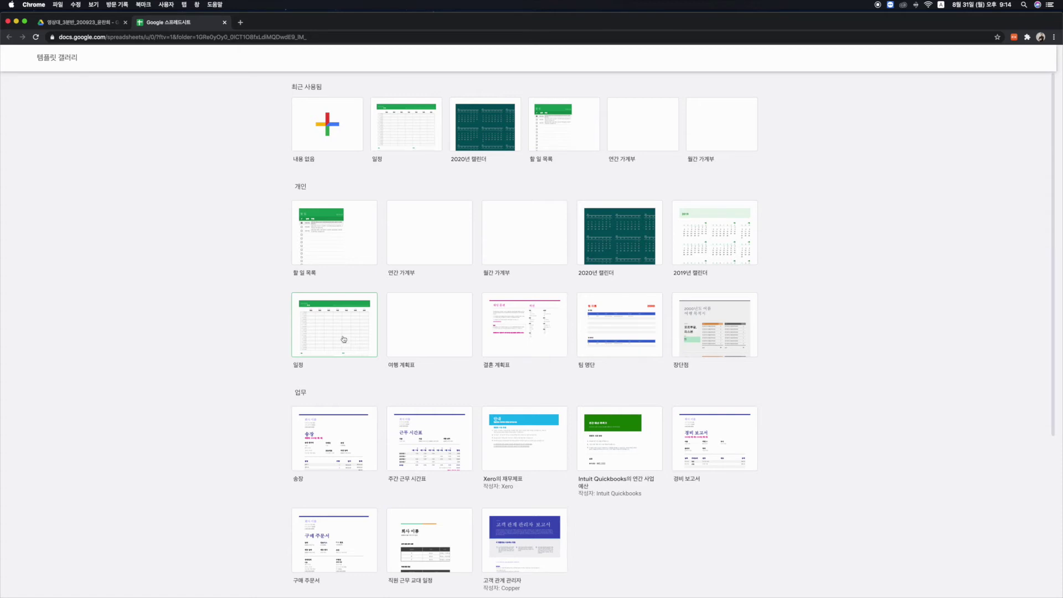
click(344, 339)
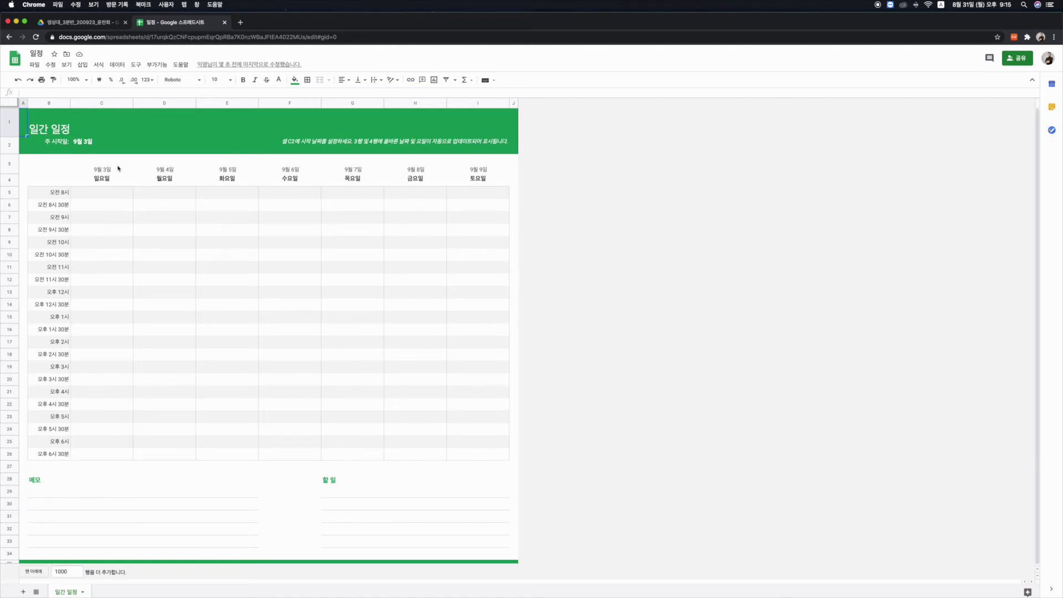
Set cell C2's start date to 4 September using the date picker.
click(83, 146)
double_click(84, 144)
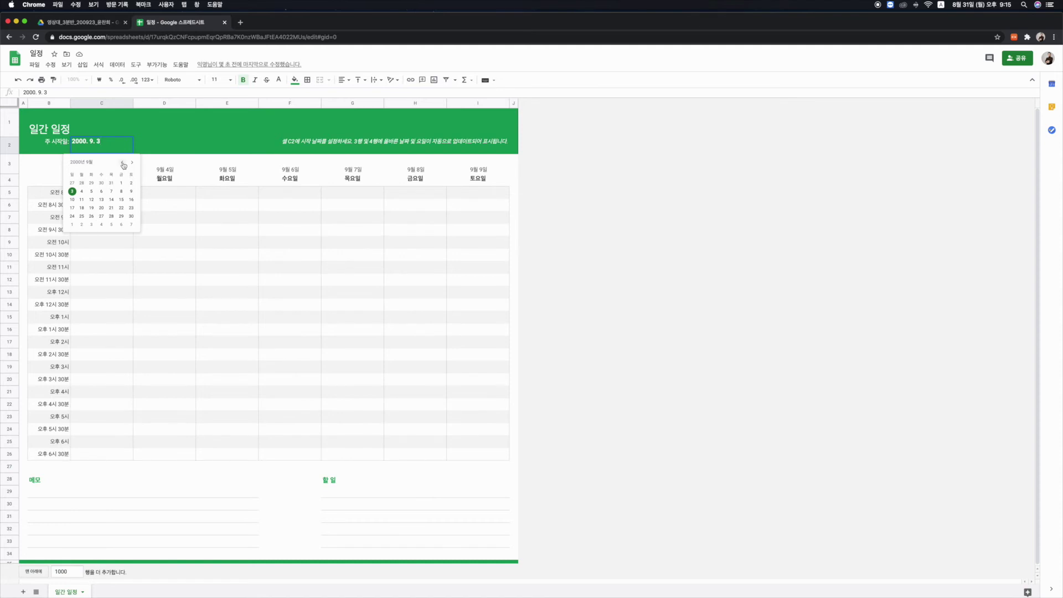
click(123, 163)
click(82, 225)
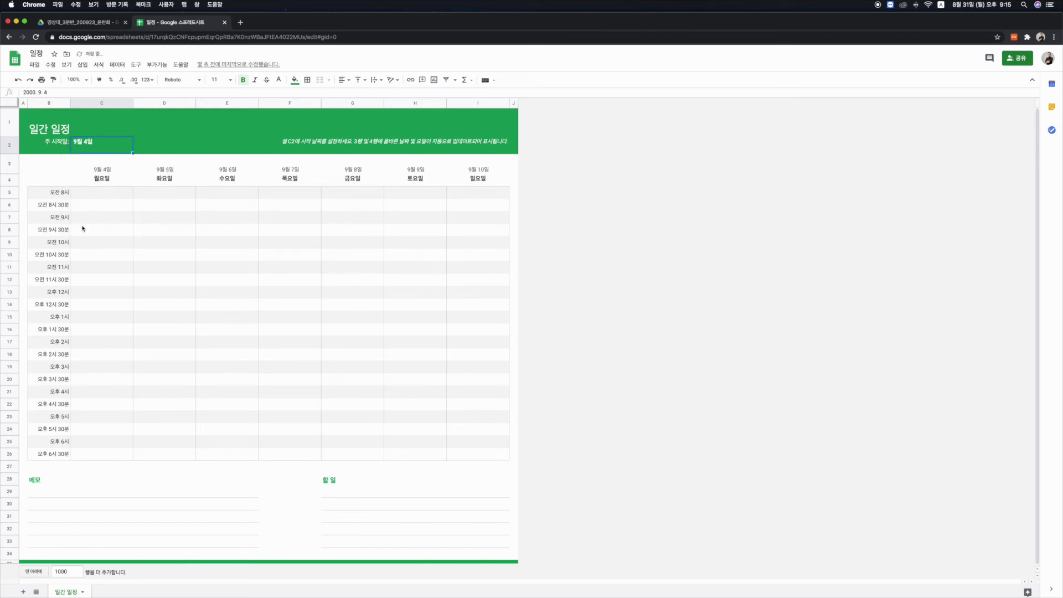
Correct the year in C2 so the start date reads 2020. 9. 4.
double_click(88, 145)
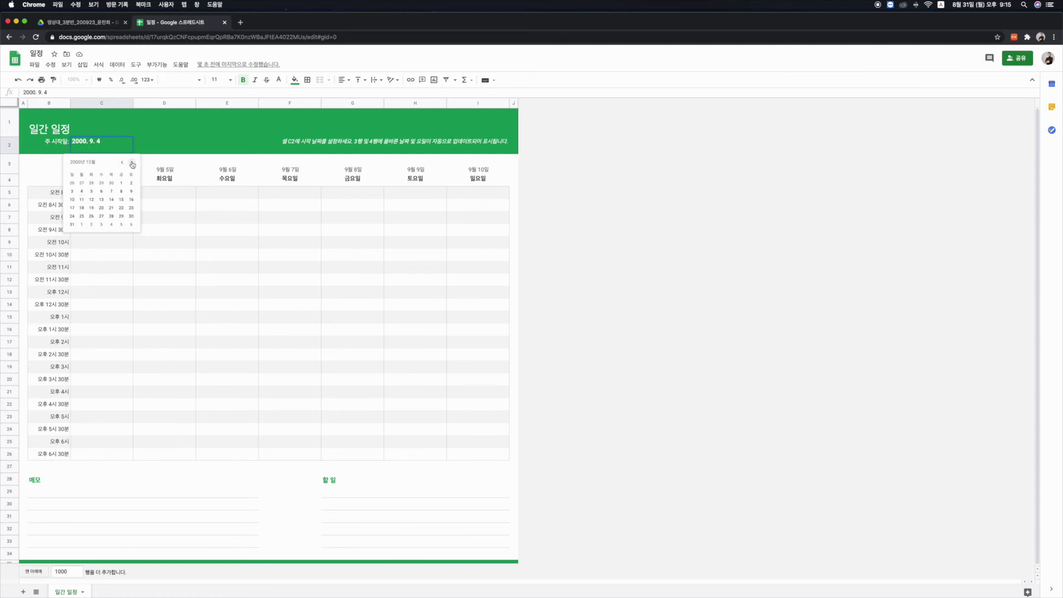
key(Up)
click(80, 143)
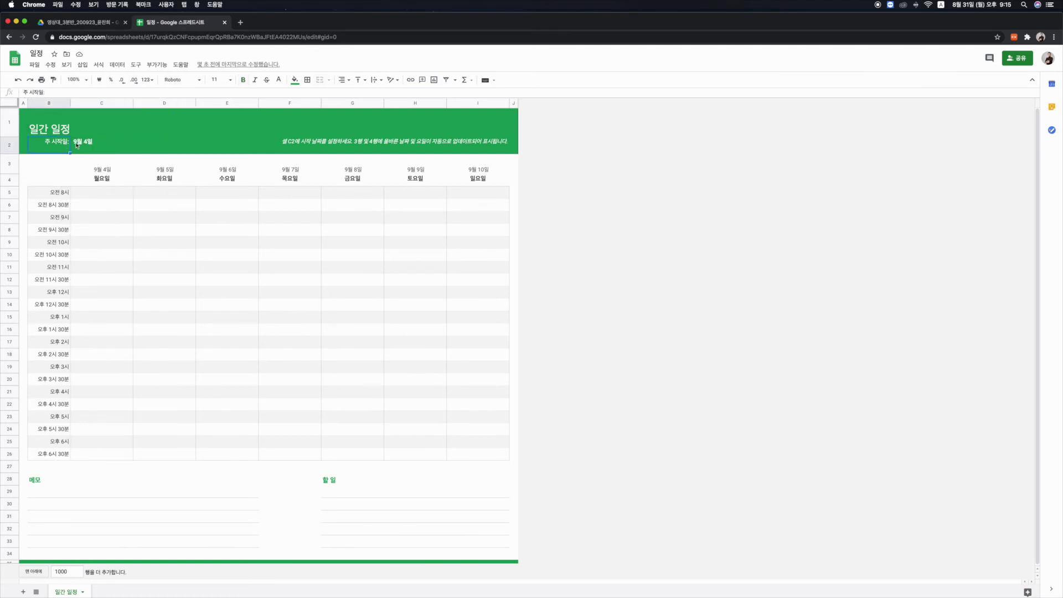
double_click(76, 143)
key(Right)
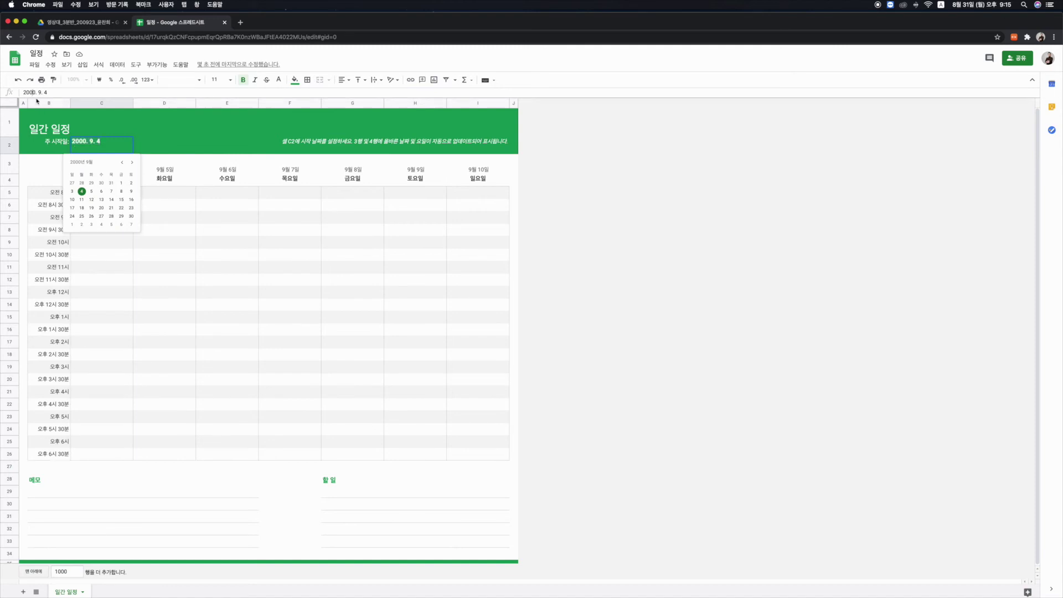
key(BackSpace)
text(2)
key(Tab)
click(86, 145)
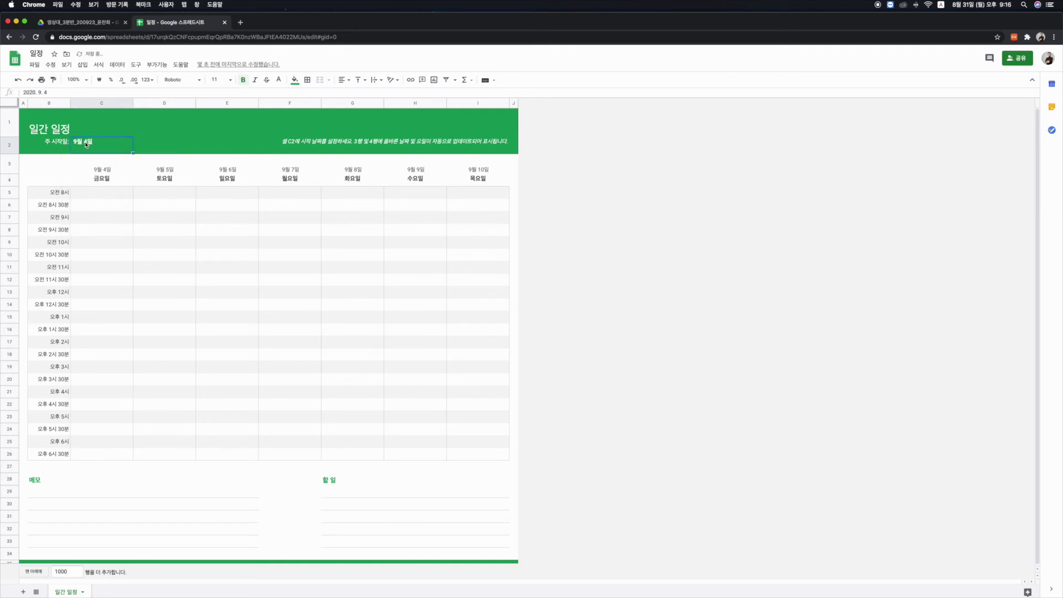
double_click(94, 150)
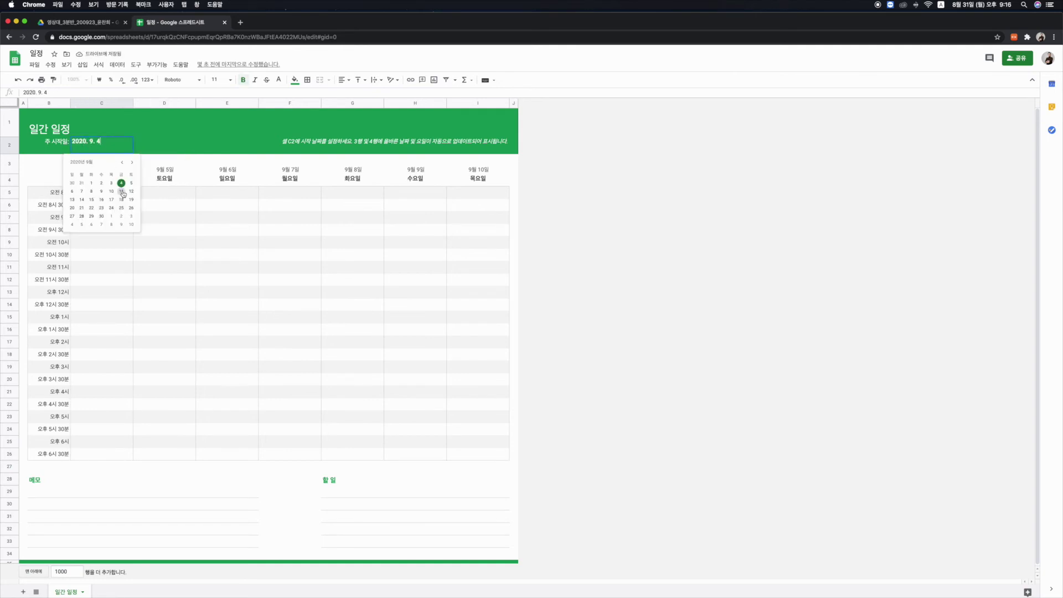